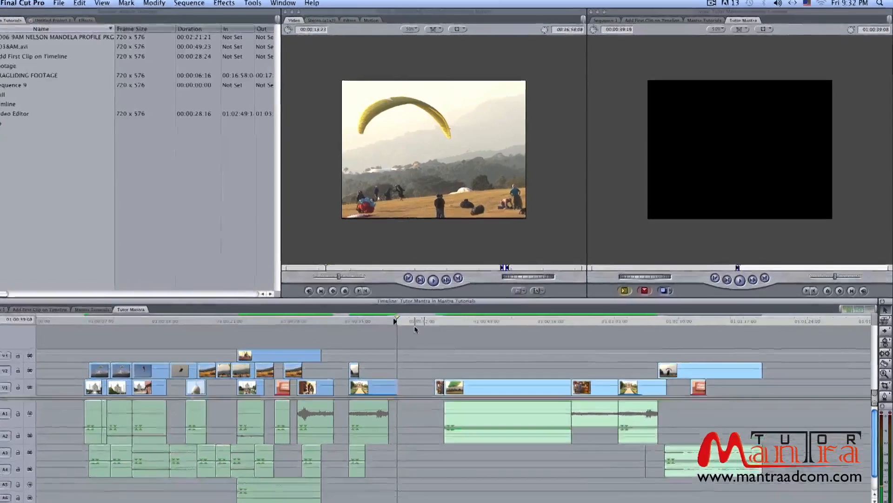
# Mark the out point at the end of the timeline gap and fill it with the marked green paraglider footage using Fit to Fill.
pyautogui.moveTo(429, 311); pyautogui.dragTo(439, 312)
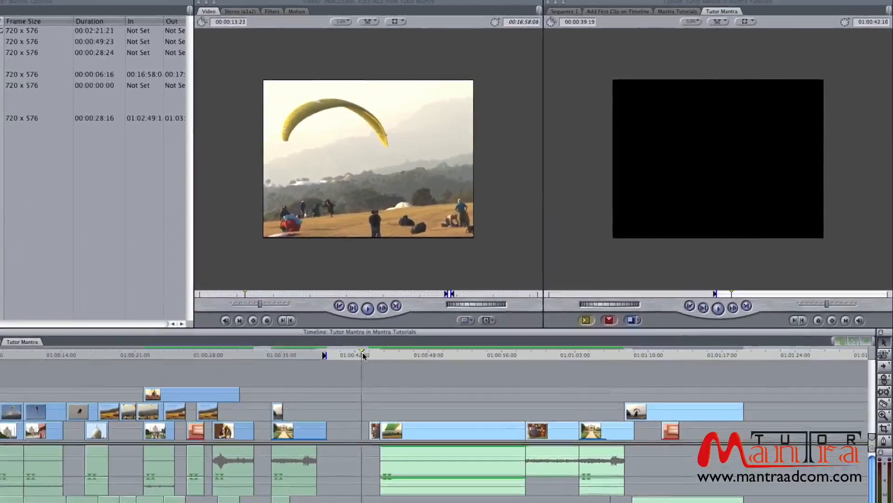
pyautogui.press('Down')
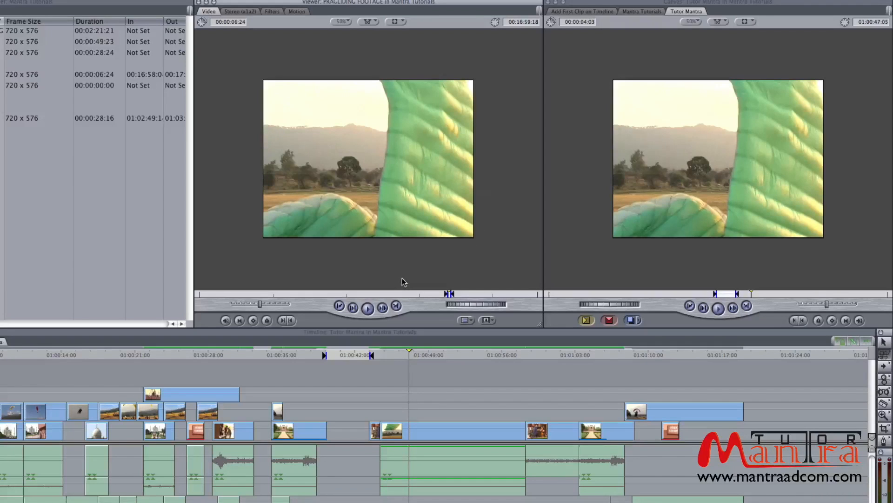
pyautogui.moveTo(409, 226); pyautogui.dragTo(356, 103)
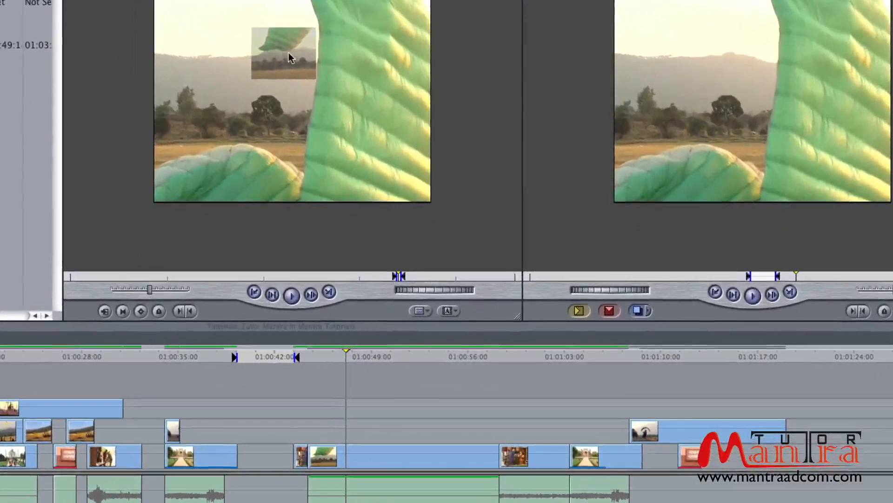
pyautogui.moveTo(309, 58); pyautogui.dragTo(665, 79)
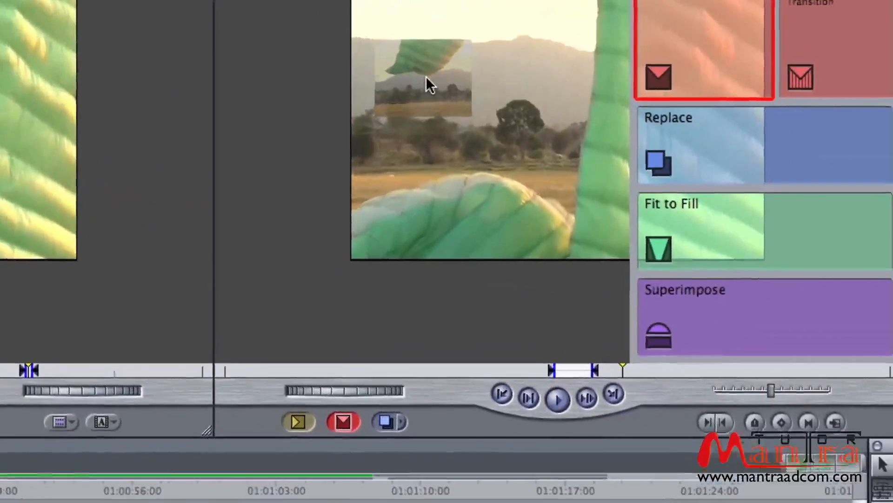
pyautogui.moveTo(428, 82); pyautogui.dragTo(748, 230)
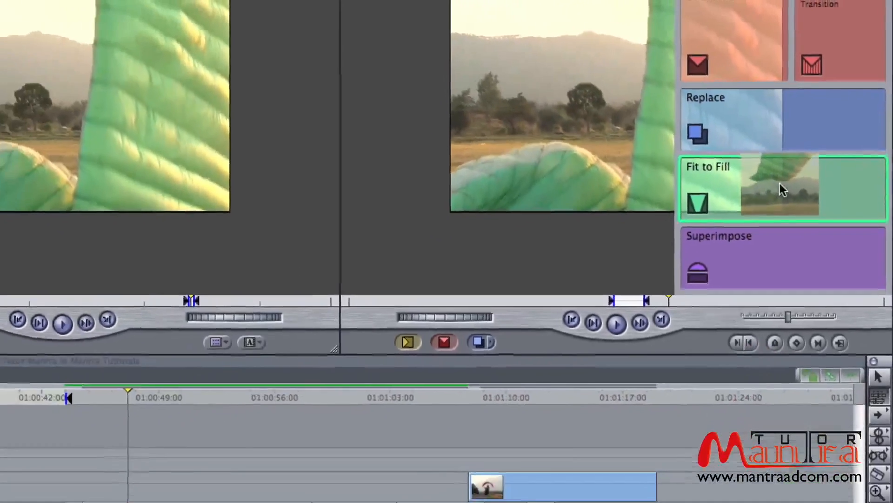
pyautogui.moveTo(780, 183); pyautogui.dragTo(797, 158)
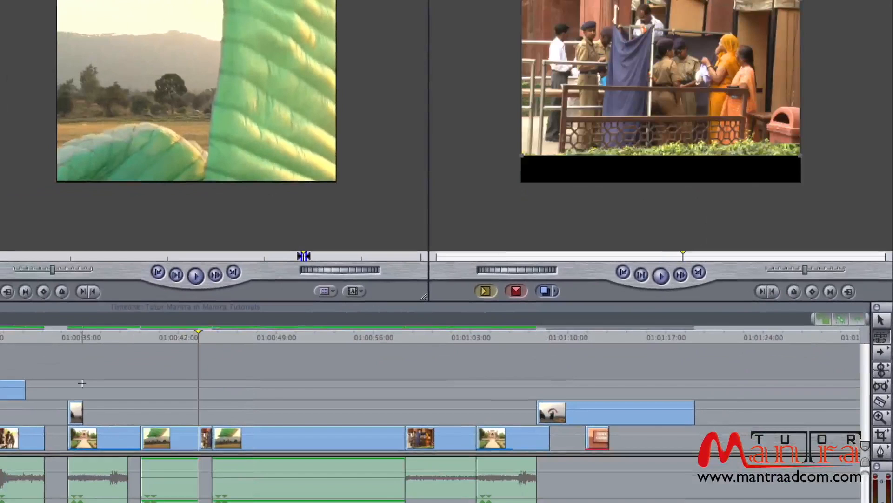
# Play the fitted green paraglider clip in the timeline from its start to check its speed.
pyautogui.moveTo(137, 342)
pyautogui.mouseDown()
pyautogui.moveTo(178, 333)
pyautogui.moveTo(143, 343)
pyautogui.mouseUp()
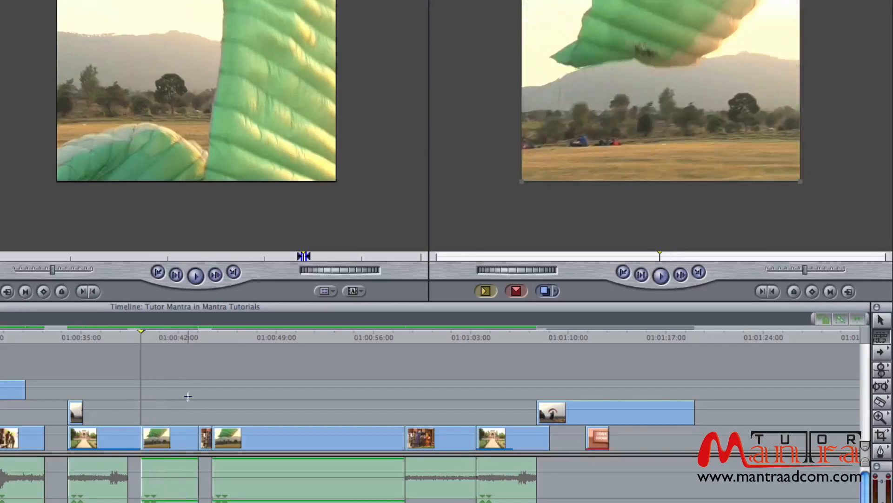
pyautogui.press('space')
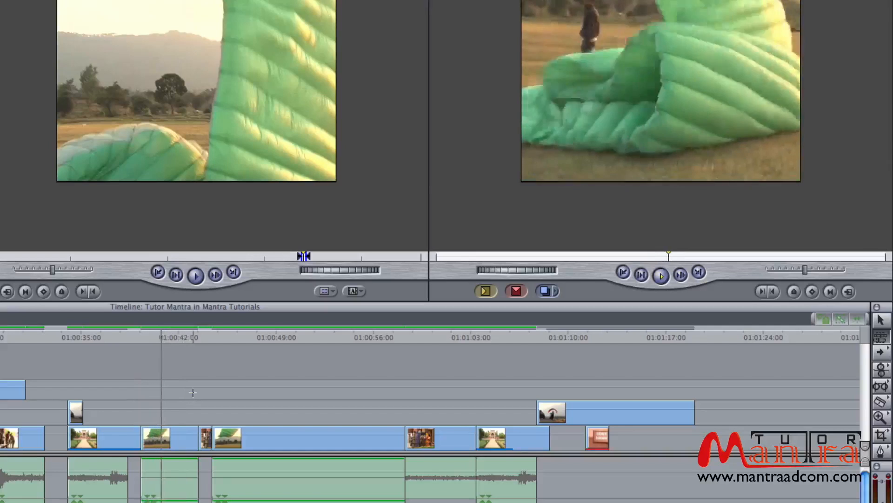
pyautogui.press('space')
pyautogui.press('Up')
pyautogui.press('space')
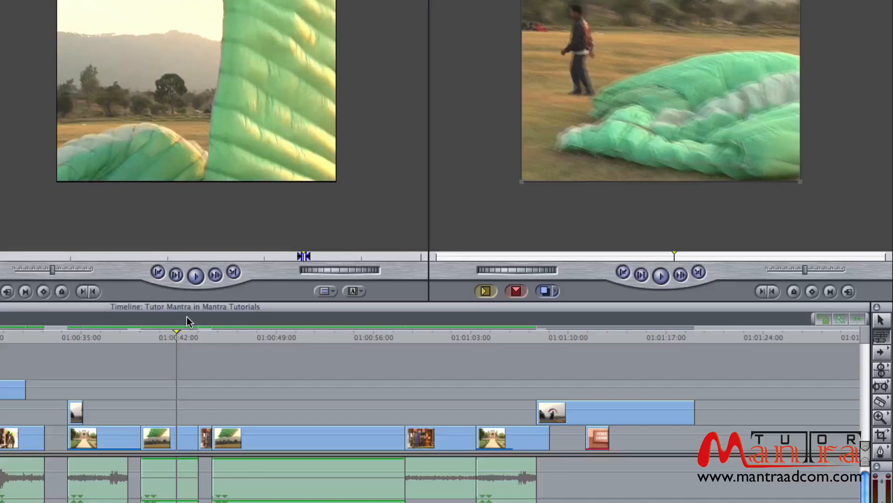
# Undo the Fit to Fill edit and return the playhead to the start of the gap.
pyautogui.press('x')
pyautogui.press('Delete')
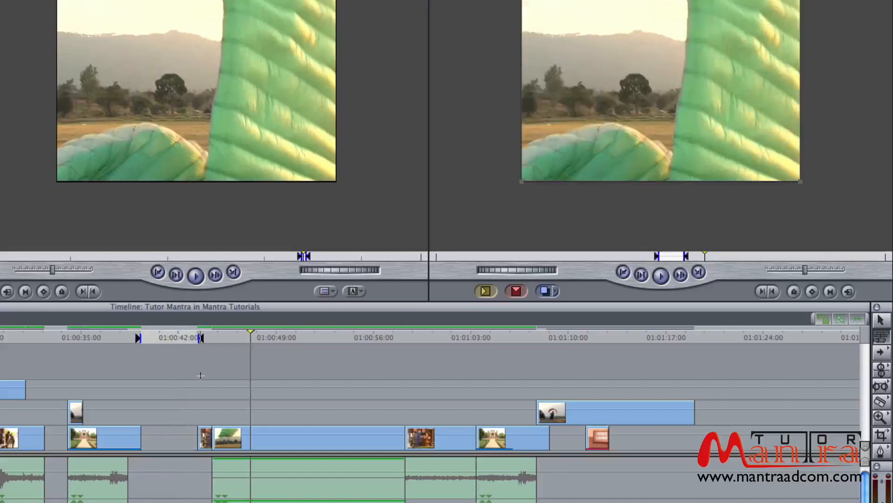
pyautogui.hotkey('shift', 'i')
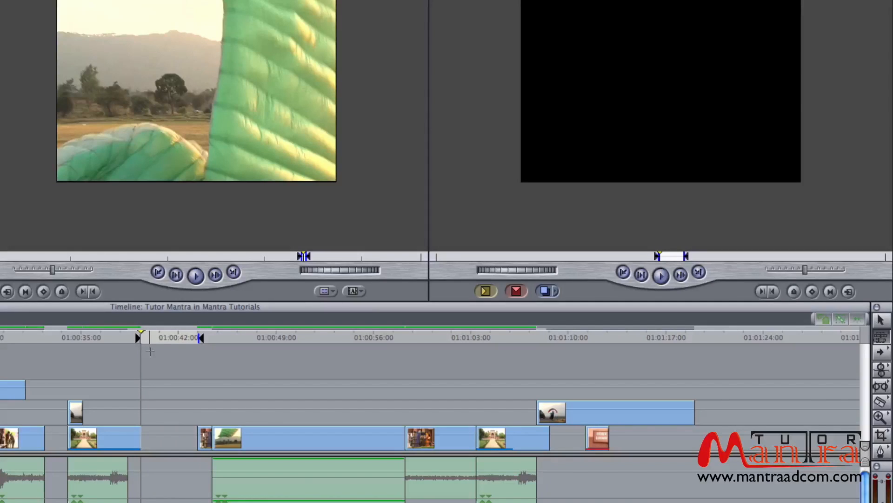
# Mark new in and out points in the source footage around the flying paraglider shot near its beginning.
pyautogui.click(157, 256)
pyautogui.moveTo(155, 254); pyautogui.dragTo(15, 255)
pyautogui.press('i')
pyautogui.click(26, 255)
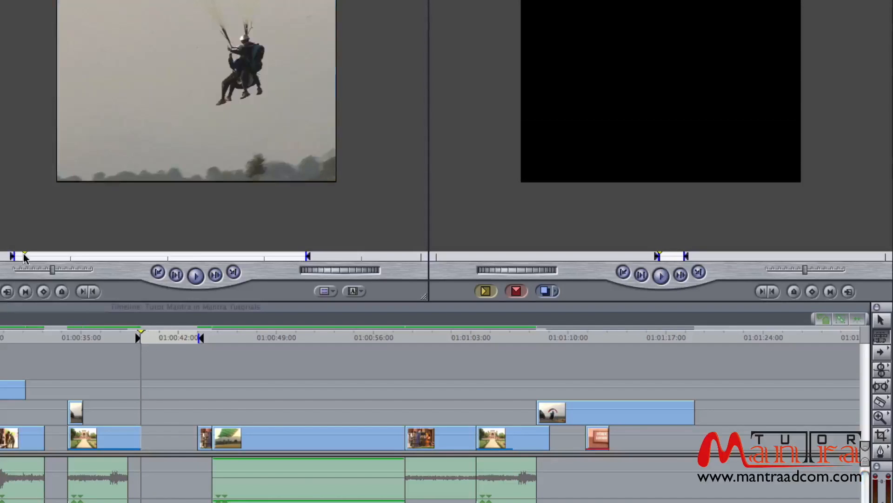
pyautogui.click(21, 256)
pyautogui.press('o')
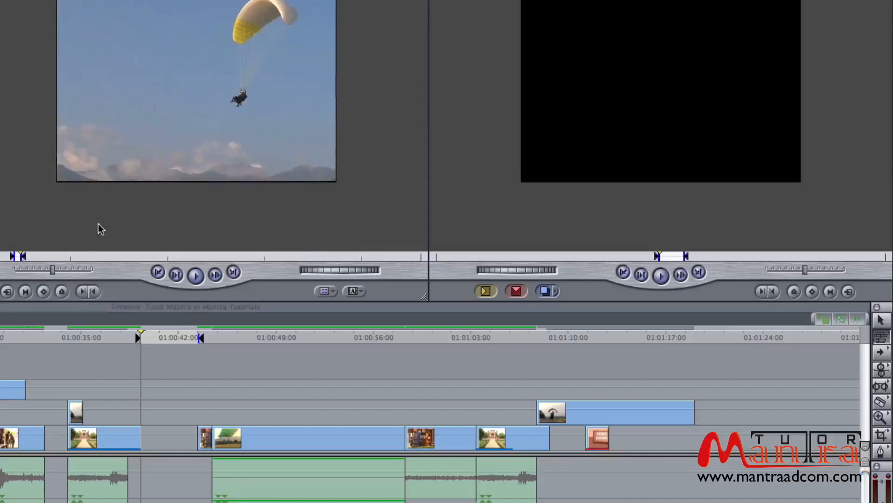
# Fill the marked timeline gap with the flying paraglider shot using Fit to Fill and play the result.
pyautogui.moveTo(113, 100); pyautogui.dragTo(833, 168)
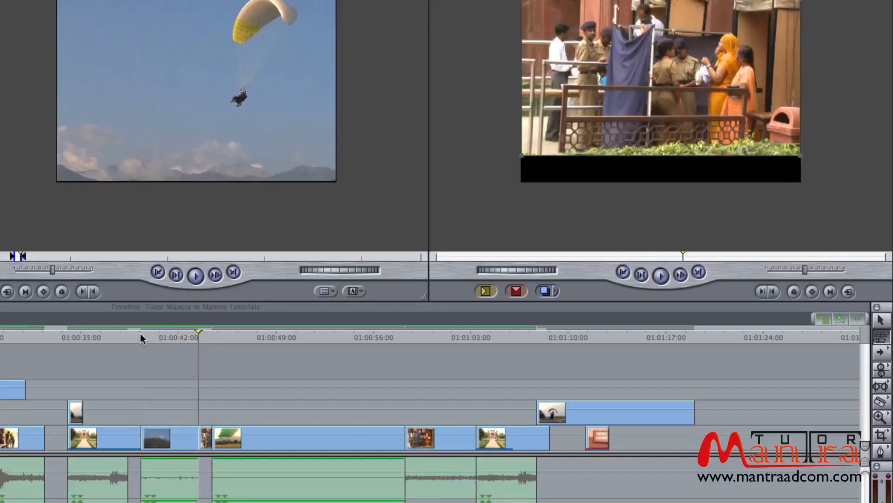
pyautogui.click(140, 334)
pyautogui.press('space')
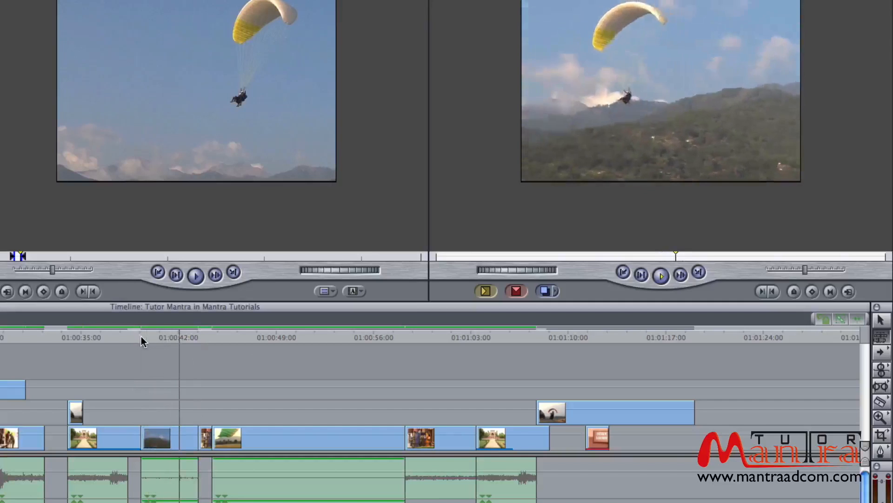
pyautogui.press('space')
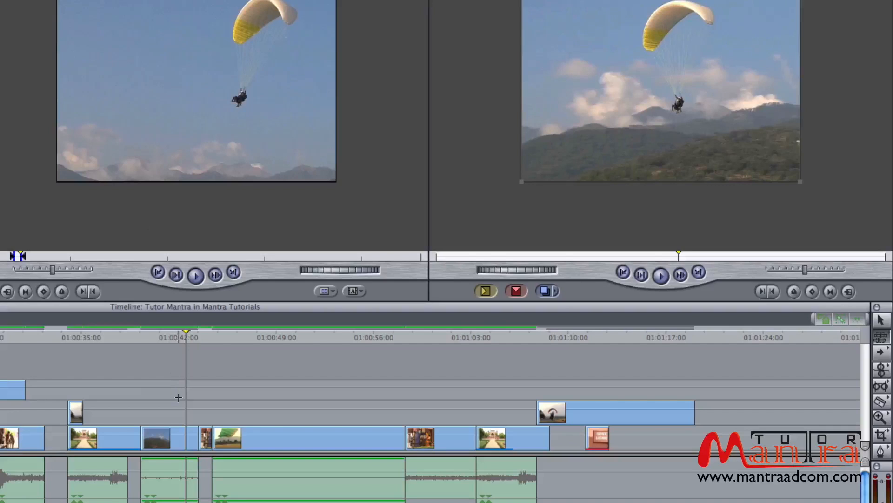
# Undo the last Fit to Fill edit and mark an earlier out point in the source footage to shorten the paraglider selection.
pyautogui.press('super+z')
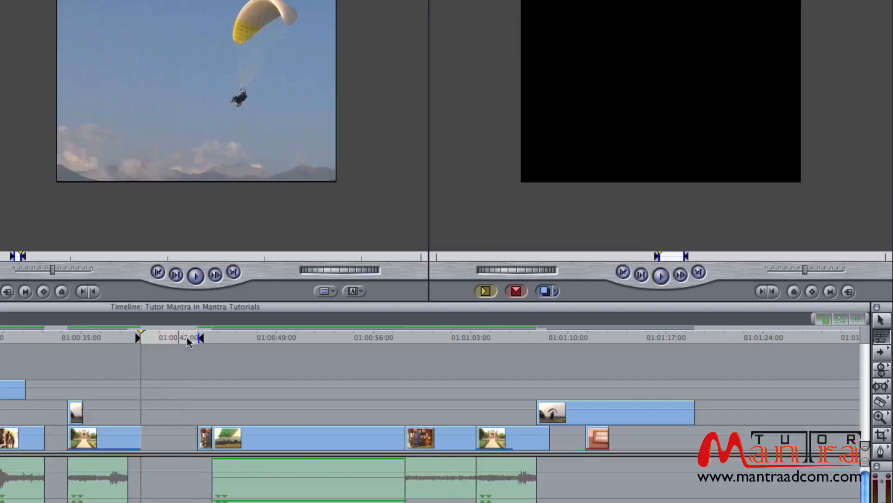
pyautogui.click(15, 221)
pyautogui.hotkey('shift', 'i')
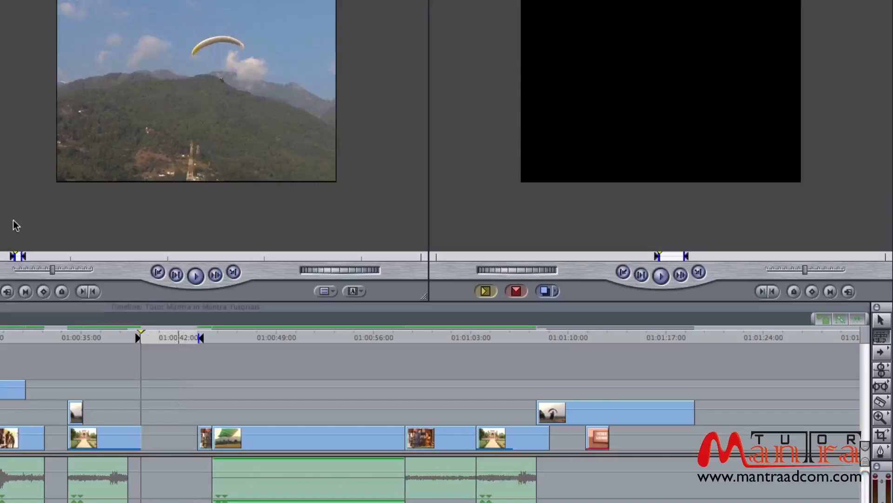
pyautogui.hotkey('shift', 'Right')
pyautogui.hotkey('shift', 'Right')
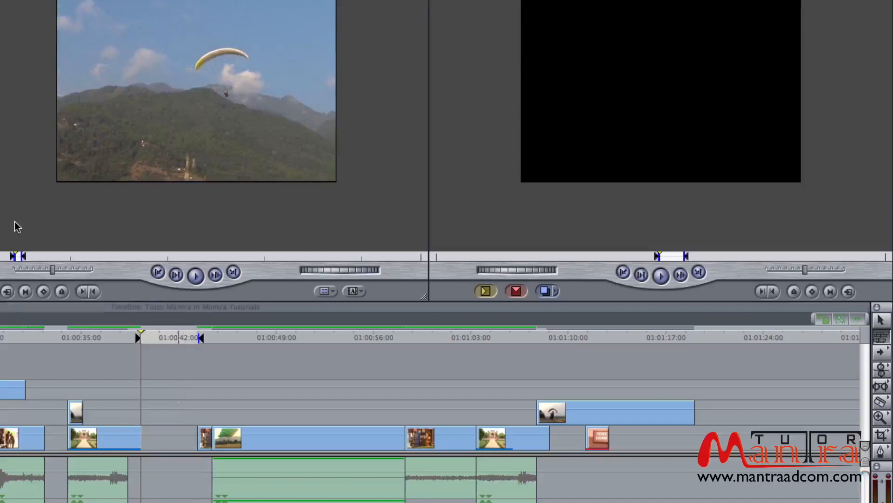
pyautogui.press('o')
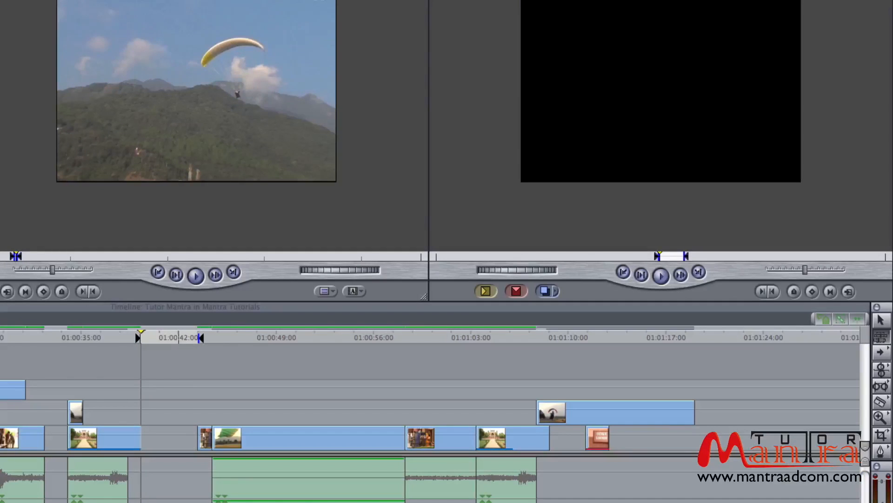
# Widen the gap by removing the short clip after it and mark the out point where the green paraglider clip starts.
pyautogui.moveTo(213, 337); pyautogui.dragTo(199, 391)
pyautogui.press('a')
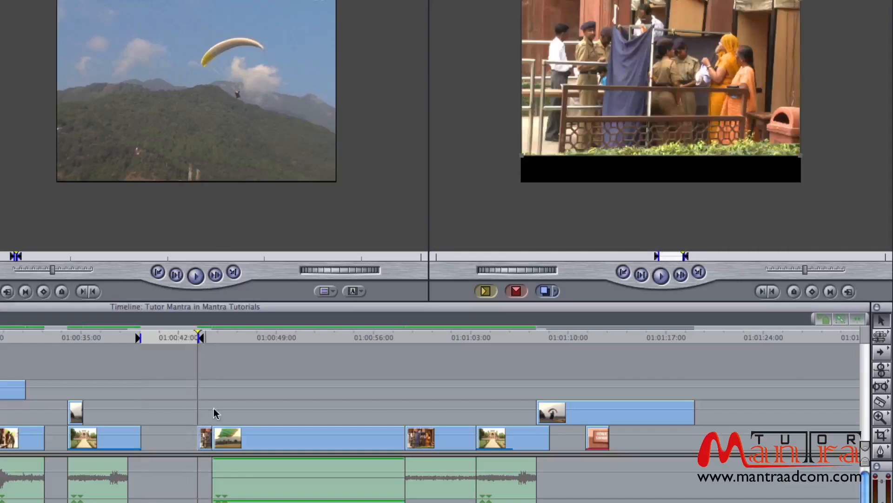
pyautogui.press('super+z')
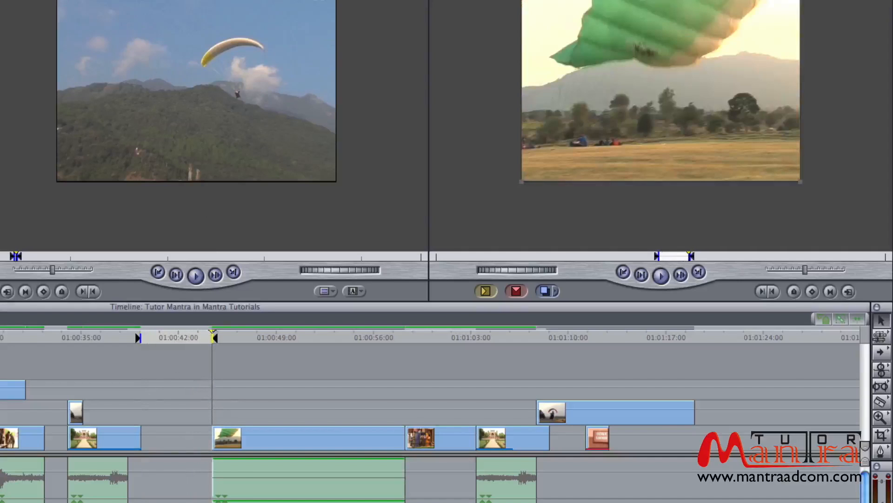
# Fill the widened gap with the shortened paraglider shot using Fit to Fill and play it in slow motion.
pyautogui.moveTo(195, 93); pyautogui.dragTo(806, 163)
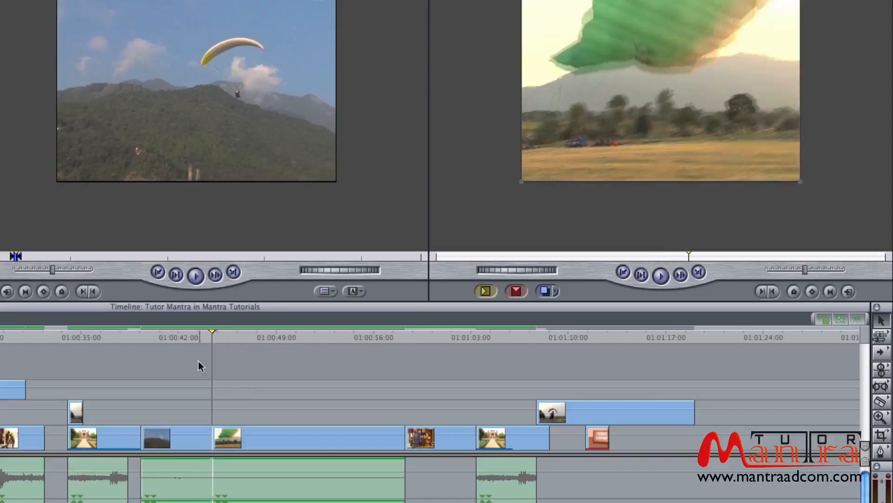
pyautogui.moveTo(173, 334); pyautogui.dragTo(147, 340)
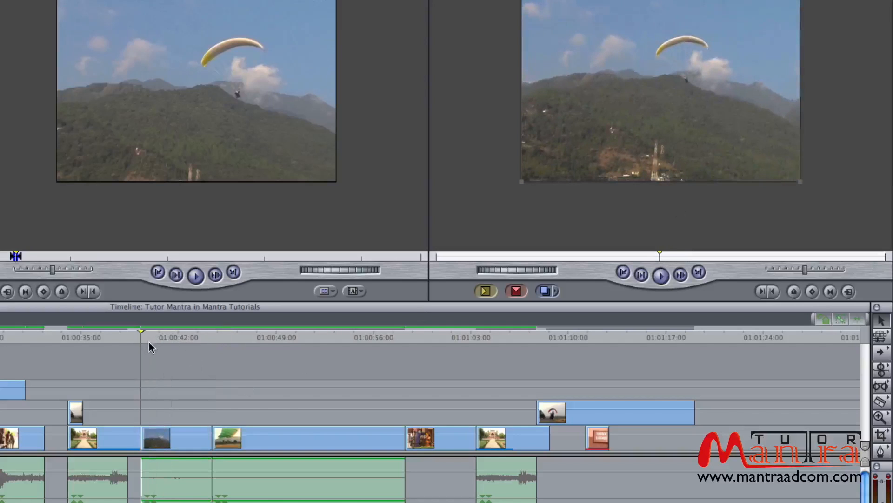
pyautogui.press('space')
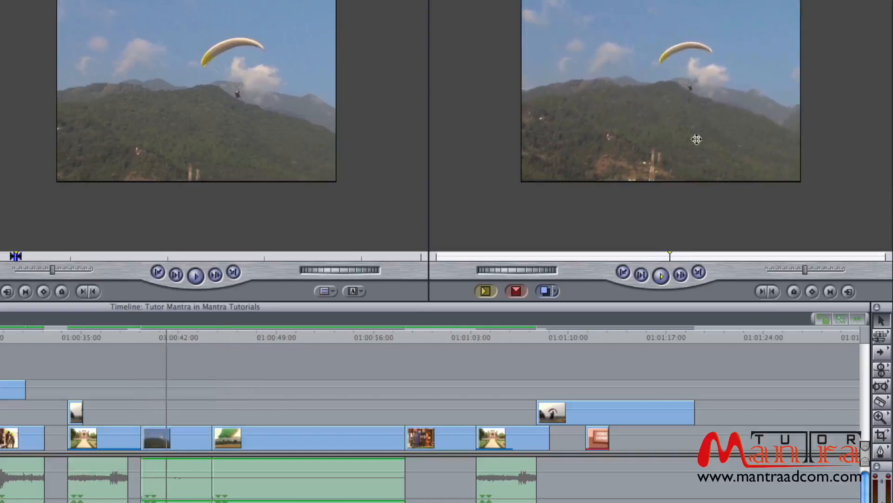
pyautogui.press('space')
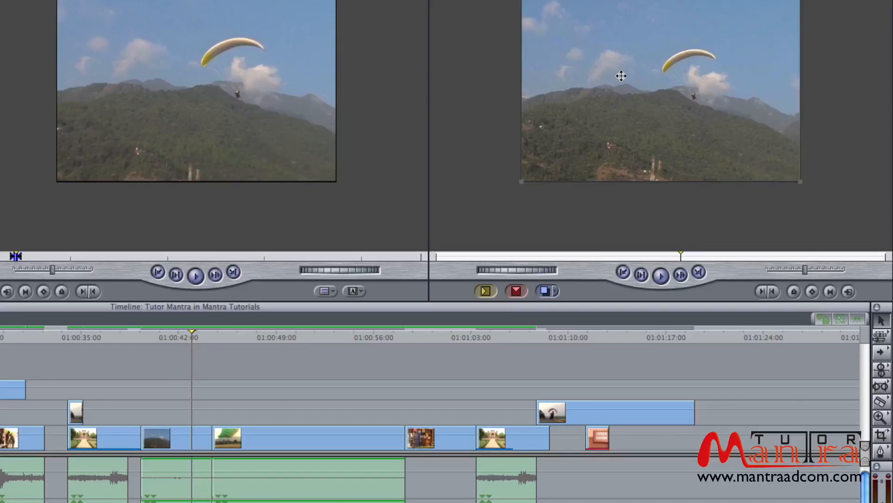
# Delete the fitted paraglider clip and mark the emptied gap again with in and out points.
pyautogui.click(179, 438)
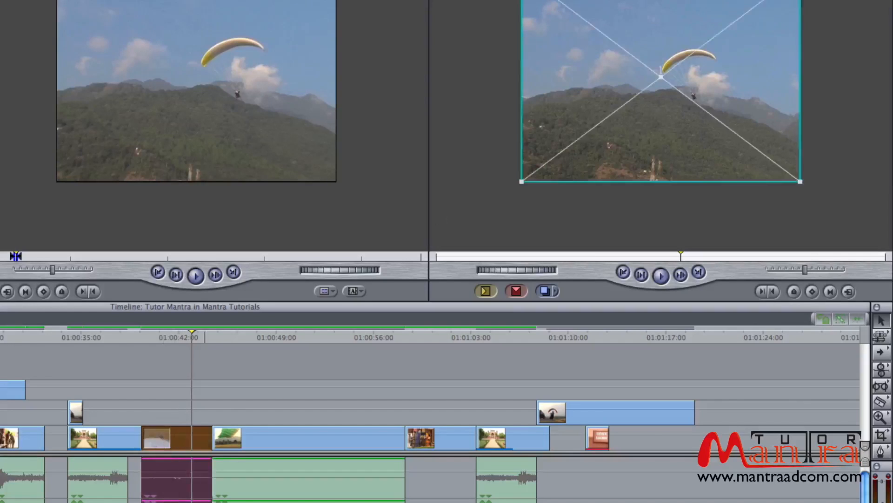
pyautogui.press('Delete')
pyautogui.press('Up')
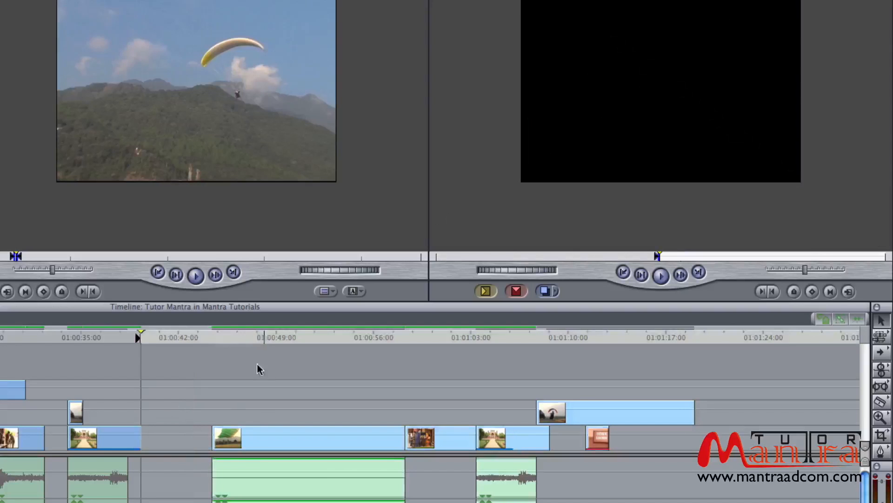
pyautogui.moveTo(192, 337); pyautogui.dragTo(207, 333)
pyautogui.press('o')
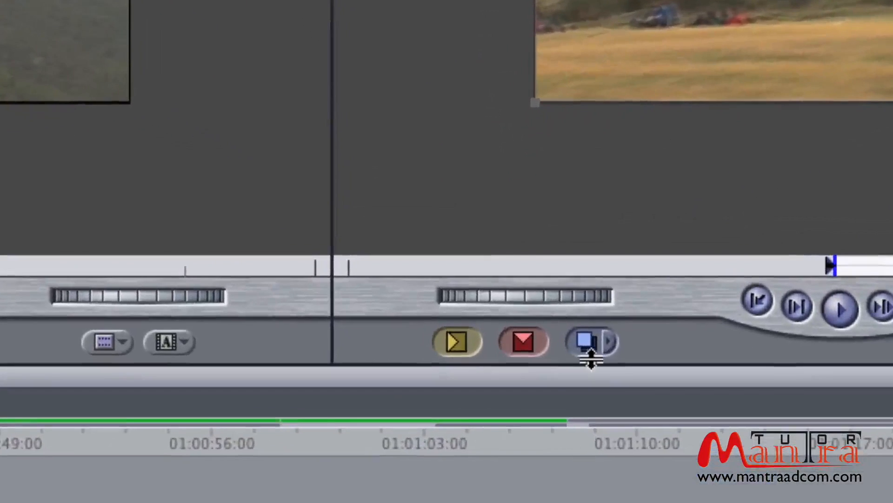
# Make Fit to Fill the displayed edit command, apply it to fill the marked gap with the shortened paraglider shot, and play the result.
pyautogui.click(612, 347)
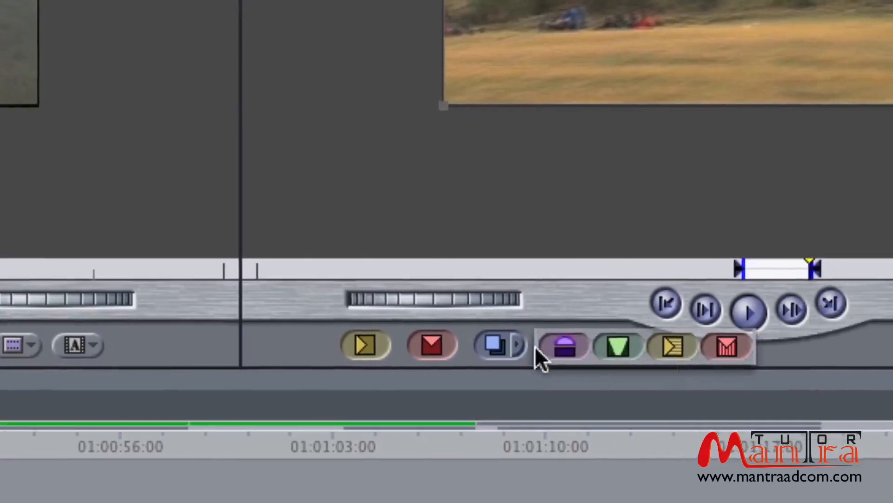
pyautogui.click(621, 349)
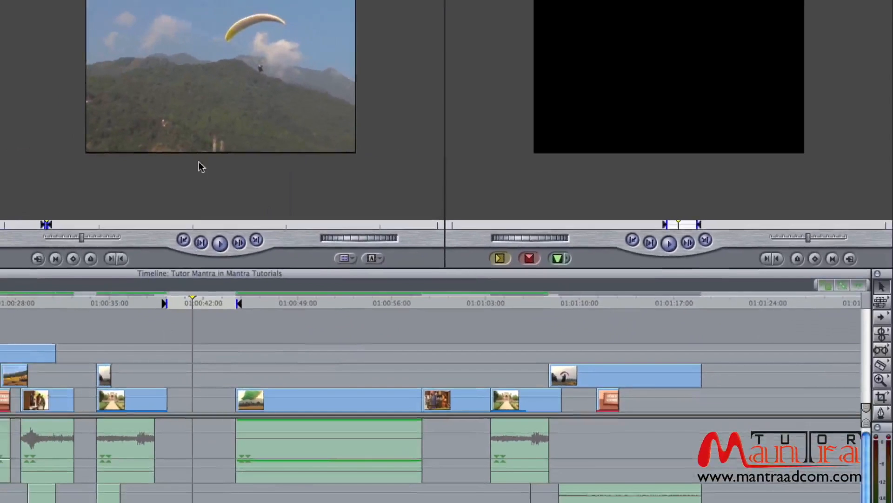
pyautogui.click(208, 117)
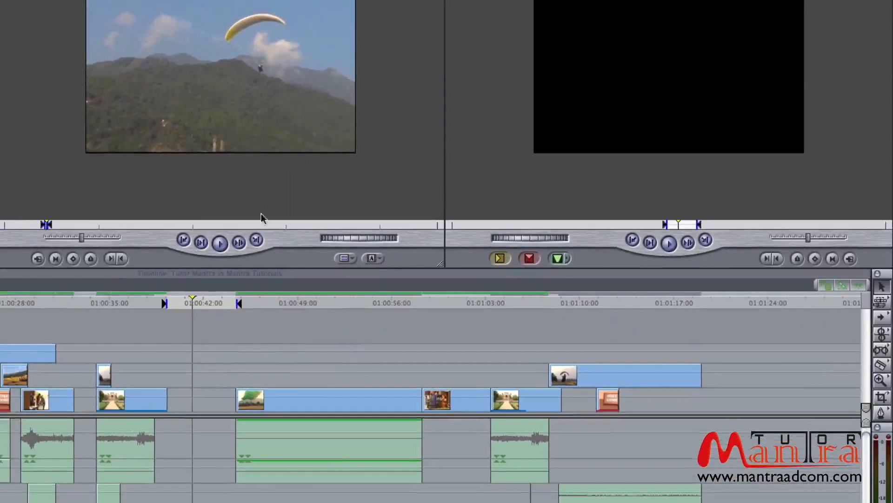
pyautogui.click(557, 259)
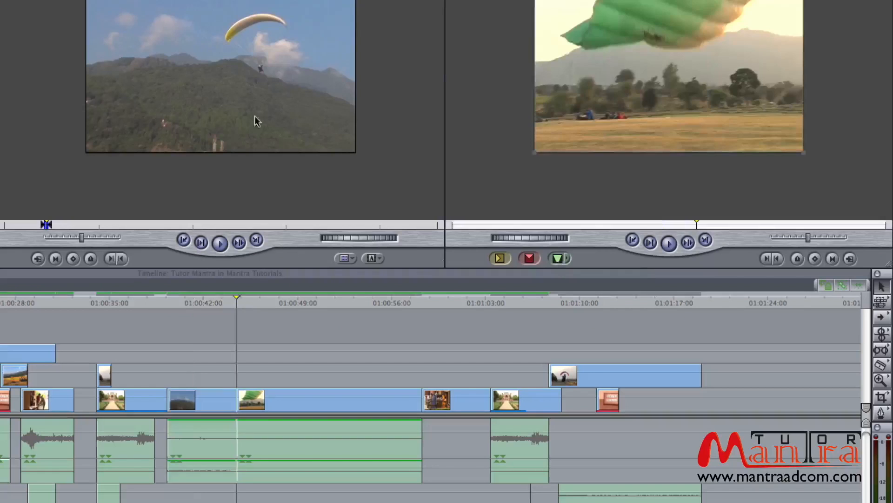
pyautogui.click(173, 302)
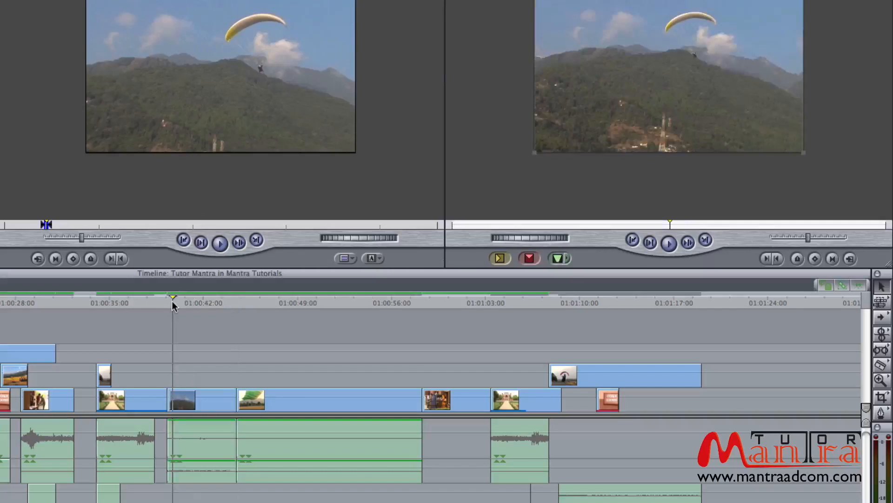
pyautogui.press('space')
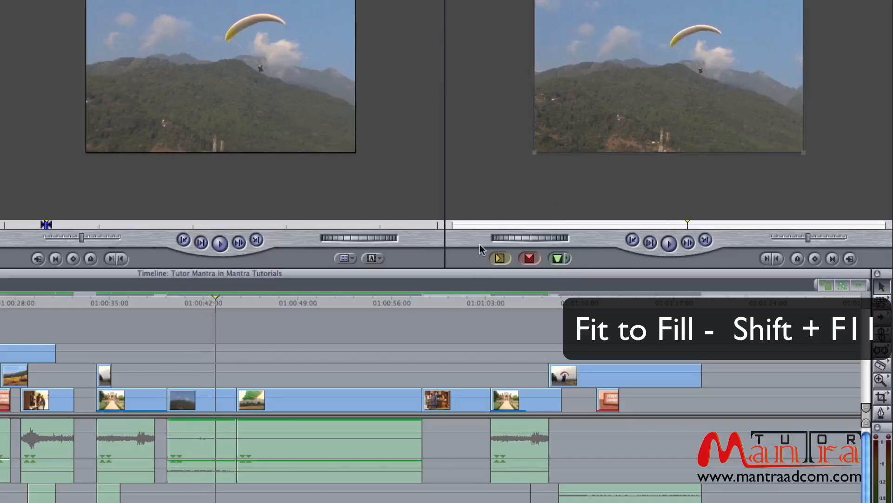
# Mark the green paraglider clip and shorten the marked range by setting its out point at 01:00:48:06.
pyautogui.moveTo(814, 126); pyautogui.dragTo(399, 127)
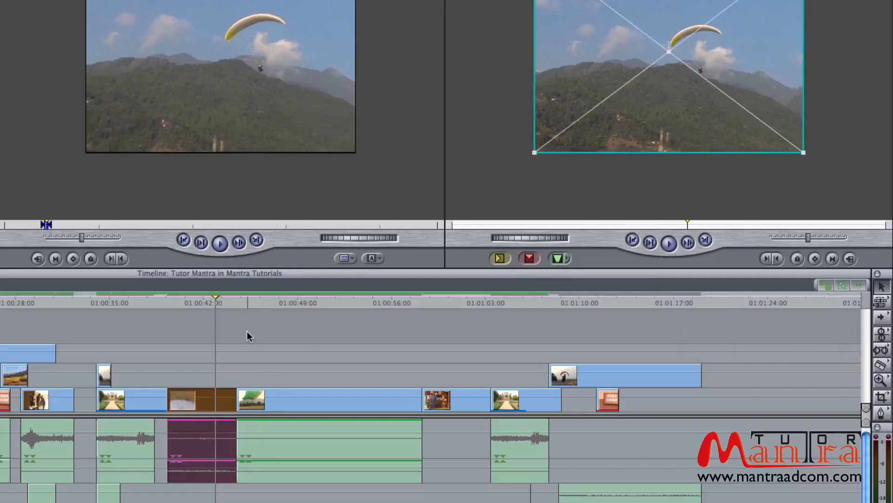
pyautogui.click(247, 305)
pyautogui.press('x')
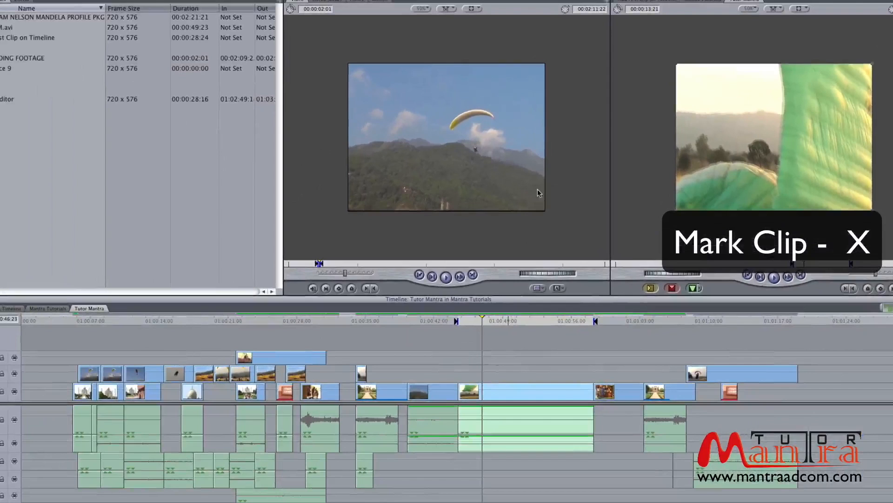
pyautogui.click(496, 322)
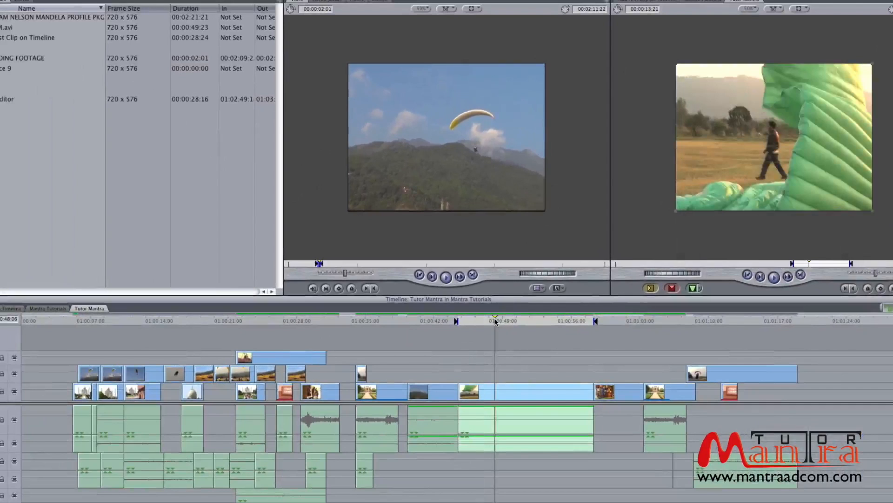
pyautogui.press('o')
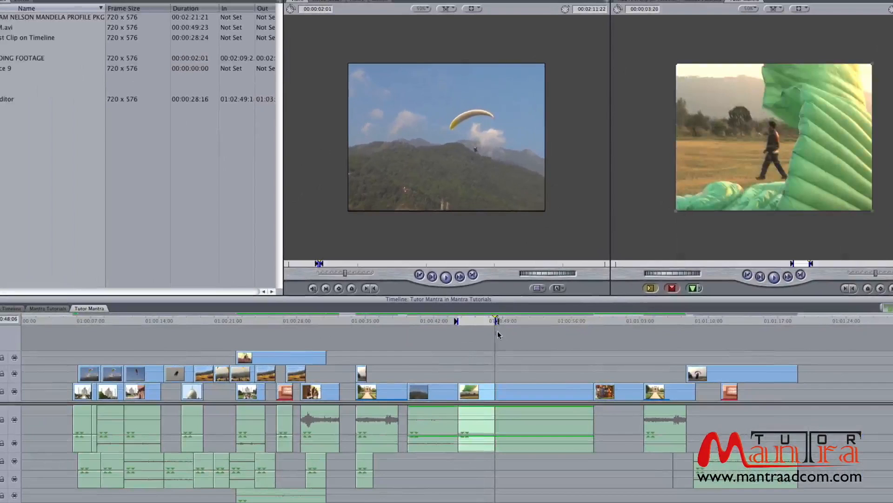
# Fit the whole green paraglider clip into the marked range with Fit to Fill and play the result from its start.
pyautogui.click(531, 396)
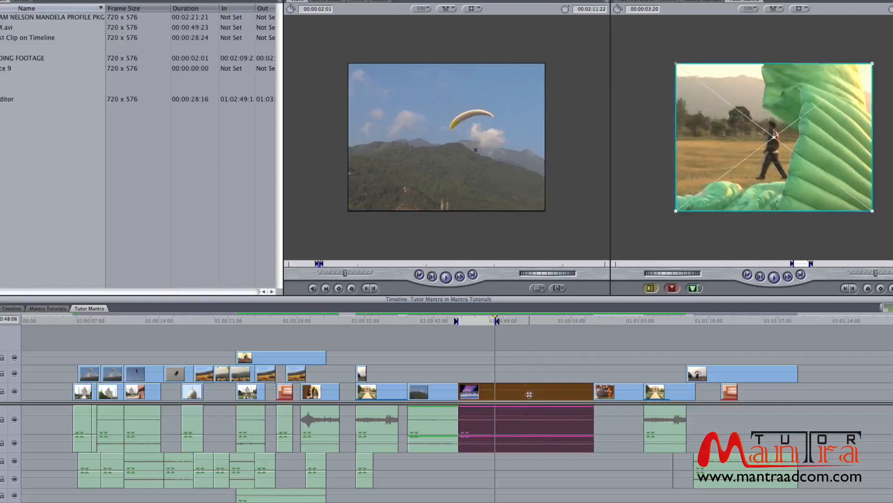
pyautogui.moveTo(529, 394); pyautogui.dragTo(840, 204)
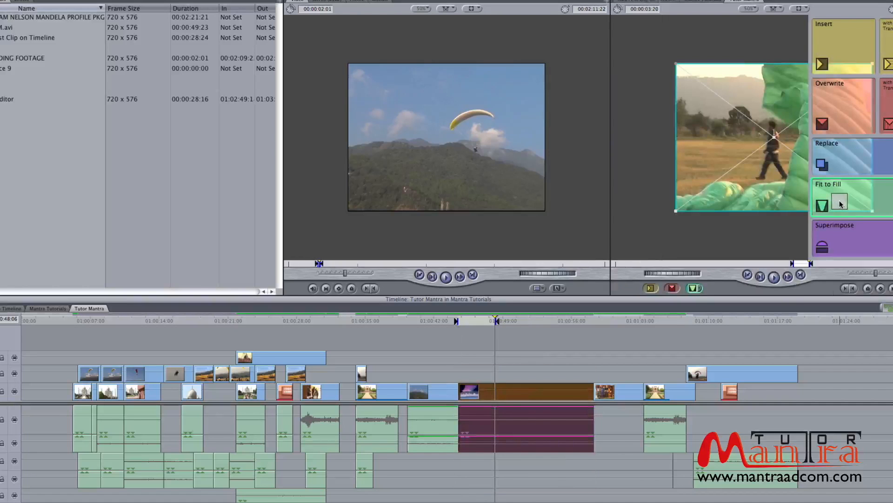
pyautogui.moveTo(840, 204); pyautogui.dragTo(841, 205)
pyautogui.moveTo(464, 321); pyautogui.dragTo(459, 322)
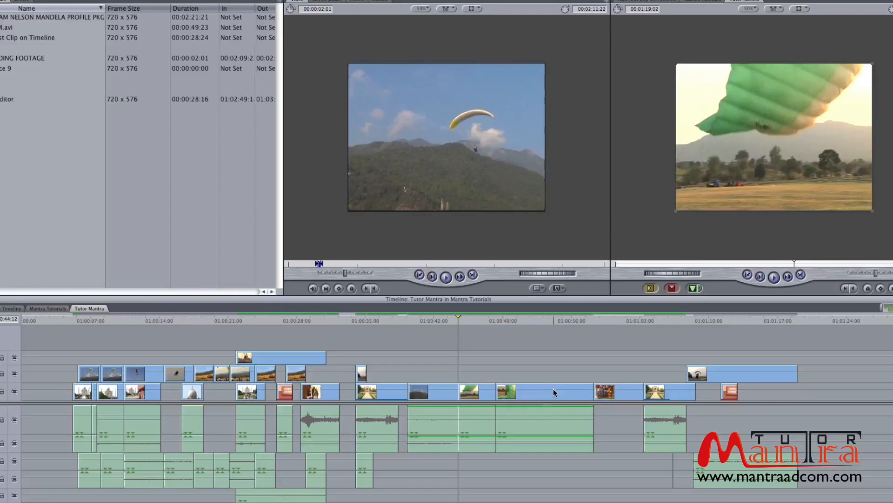
pyautogui.press('space')
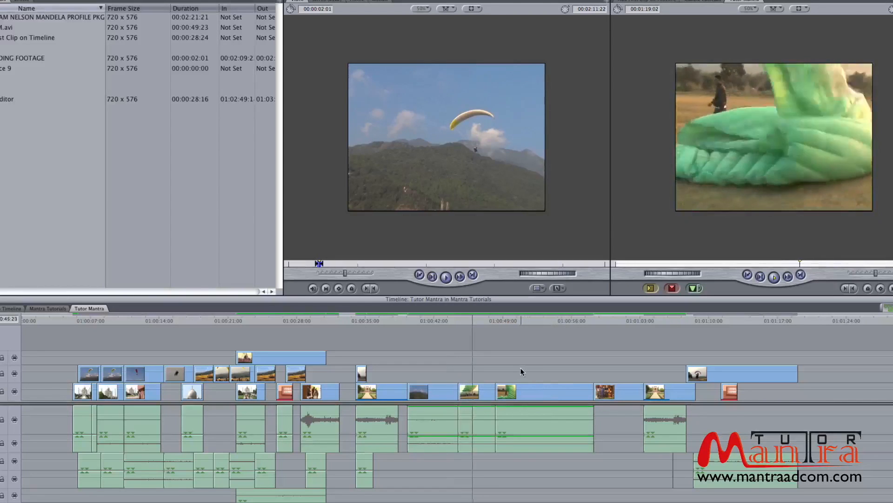
# Undo the Fit to Fill edits back to the empty marked gap before the green paraglider clip.
pyautogui.click(530, 418)
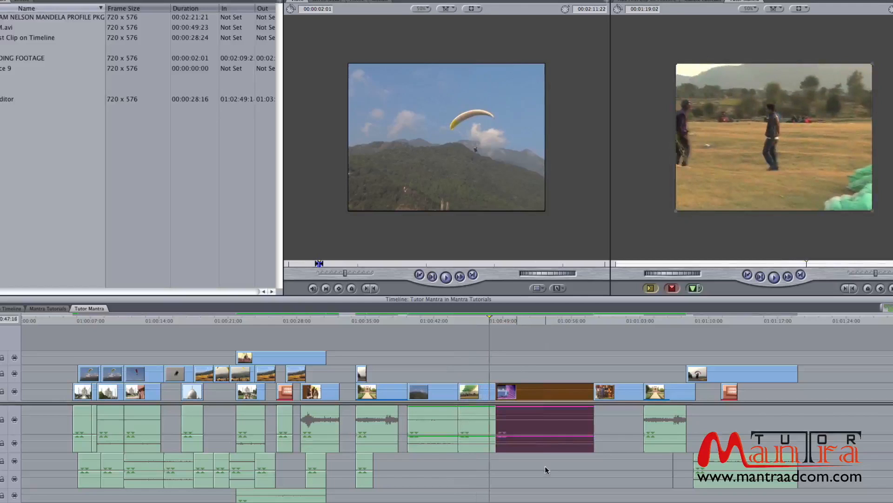
pyautogui.press('super+z')
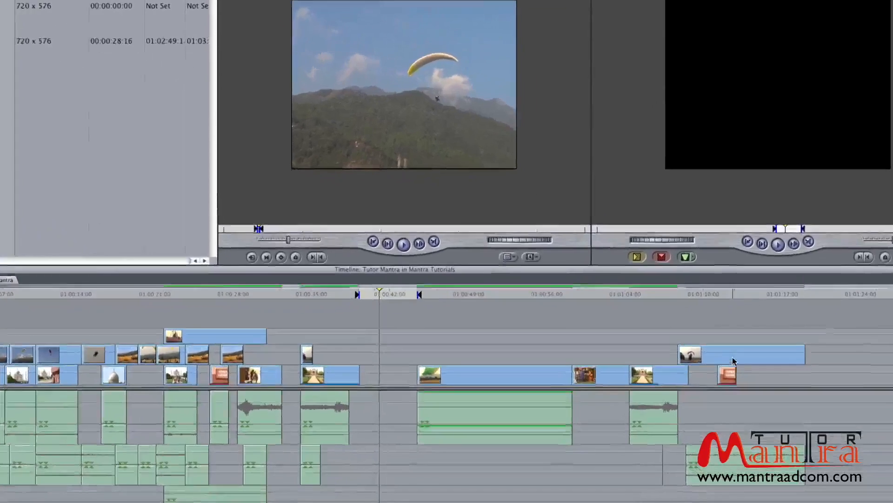
# Try filling the marked gap with the last clip on V2 using Fit to Fill, and empty the gap again.
pyautogui.click(733, 361)
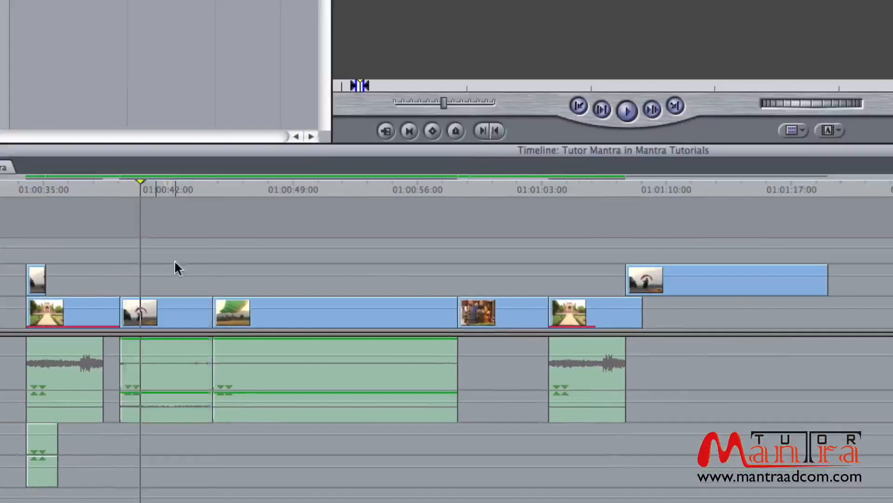
pyautogui.press('Delete')
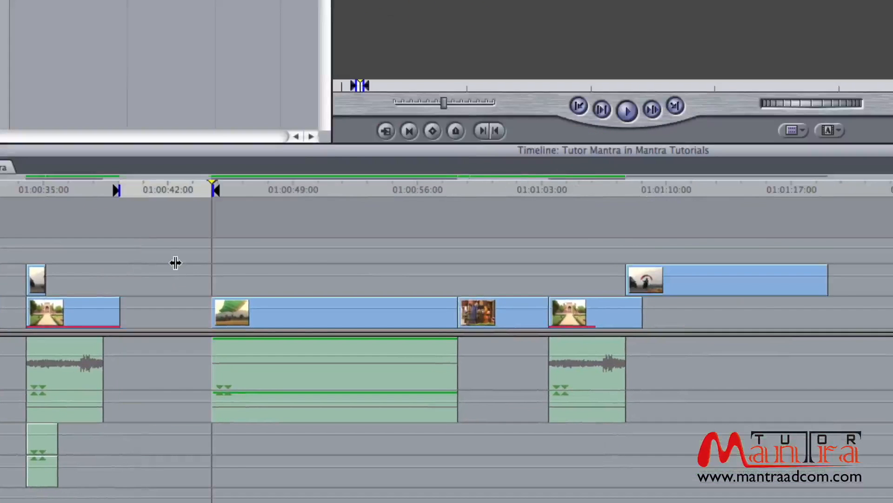
pyautogui.click(337, 277)
pyautogui.click(812, 236)
pyautogui.click(725, 293)
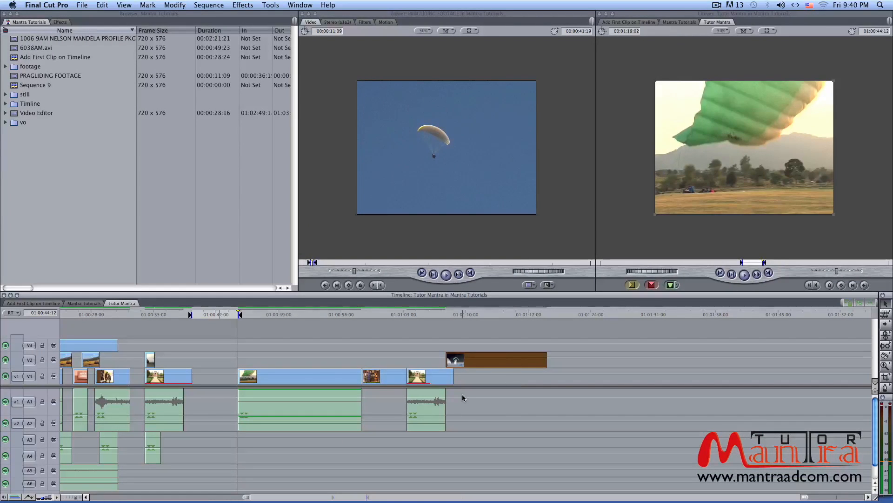
pyautogui.moveTo(511, 369); pyautogui.dragTo(671, 285)
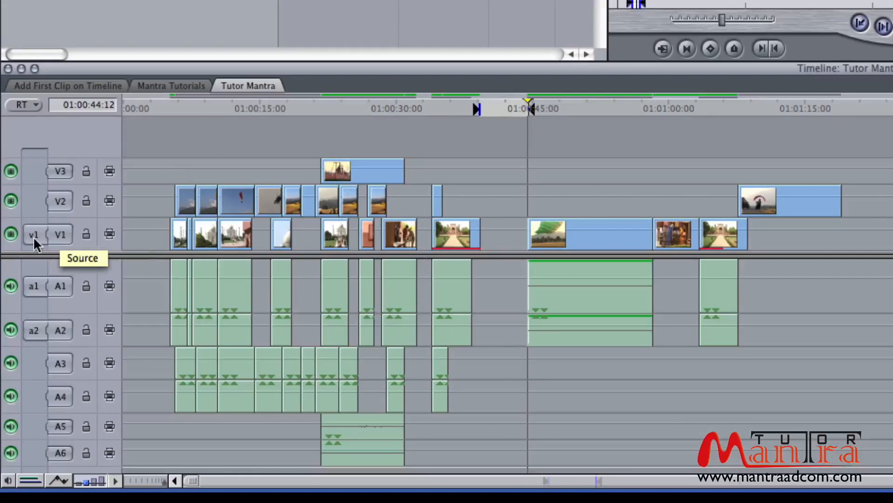
# Route the source video to track V2 and edit the paragliding shot into the marked gap on that track.
pyautogui.moveTo(33, 235); pyautogui.dragTo(40, 204)
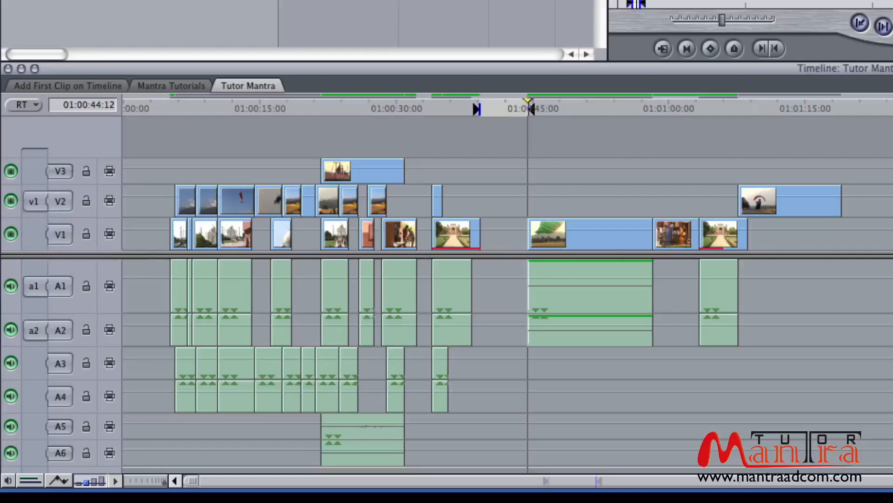
pyautogui.press('F10')
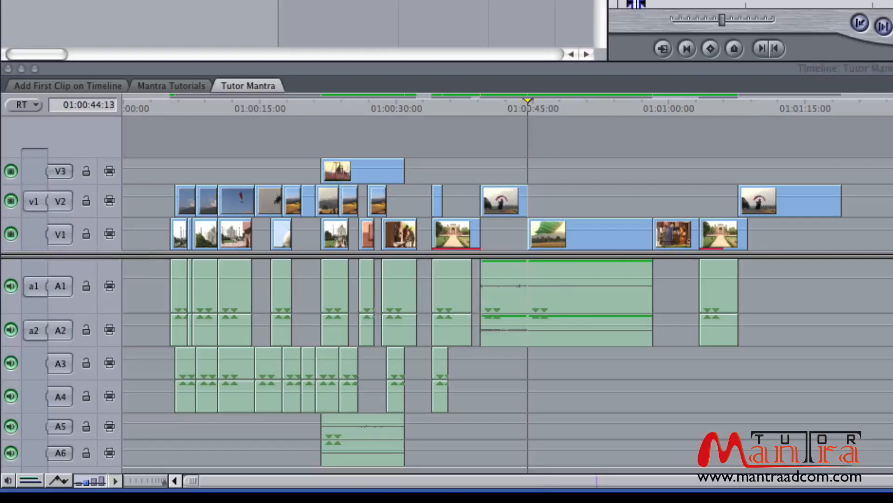